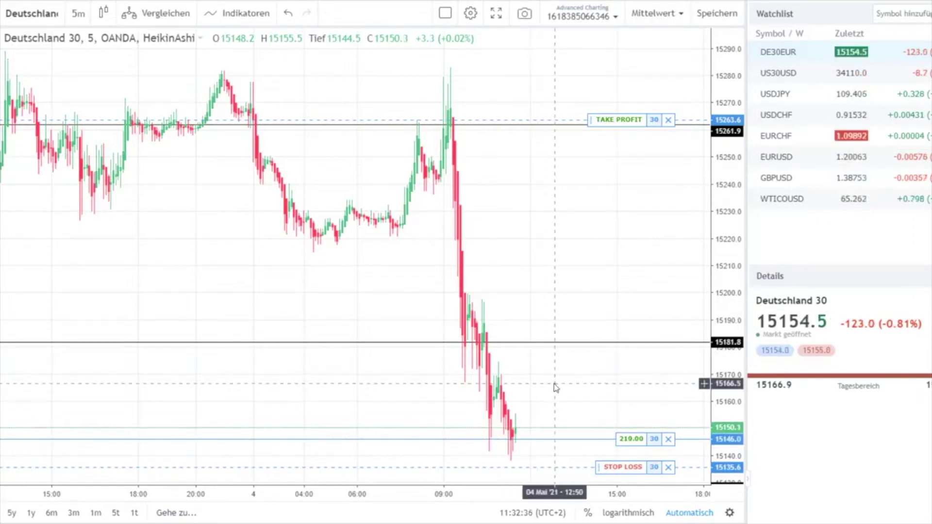
# - Zoom in horizontally on the recent Deutschland 30 Heikin Ashi candles with the mouse wheel
pyautogui.scroll(1, 554, 384)
pyautogui.scroll(1, 554, 385)
pyautogui.scroll(1, 555, 386)
pyautogui.scroll(1, 553, 387)
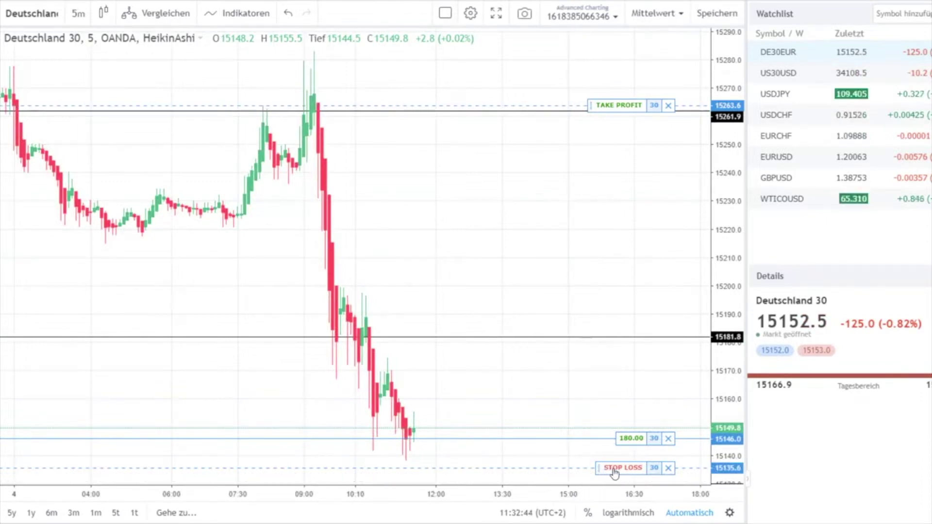
# - Raise the stop loss from 15135.6 to 15137.6 and dismiss the confirmation toast
pyautogui.moveTo(611, 471); pyautogui.dragTo(613, 462)
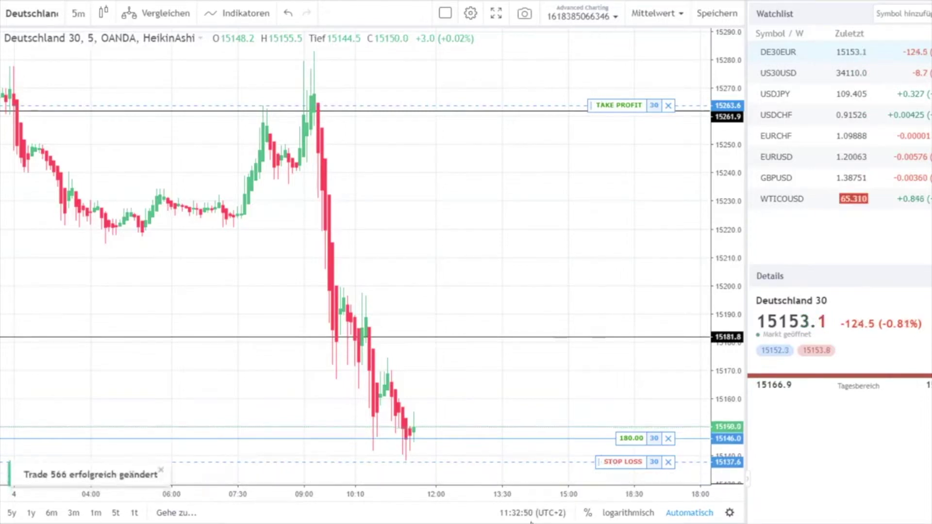
pyautogui.click(161, 470)
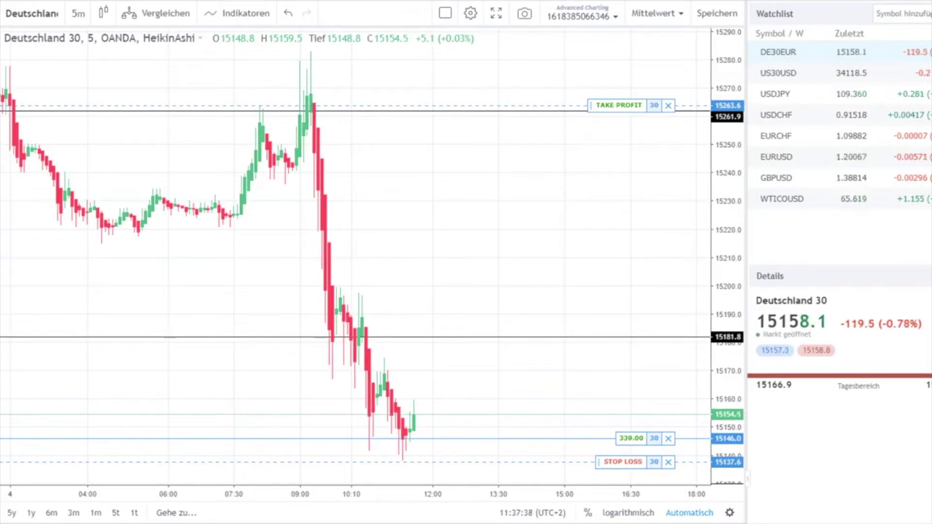
# - Save the chart layout with Ctrl+S, then raise the stop loss above the 15146.0 entry
pyautogui.hotkey('ctrl', 's')
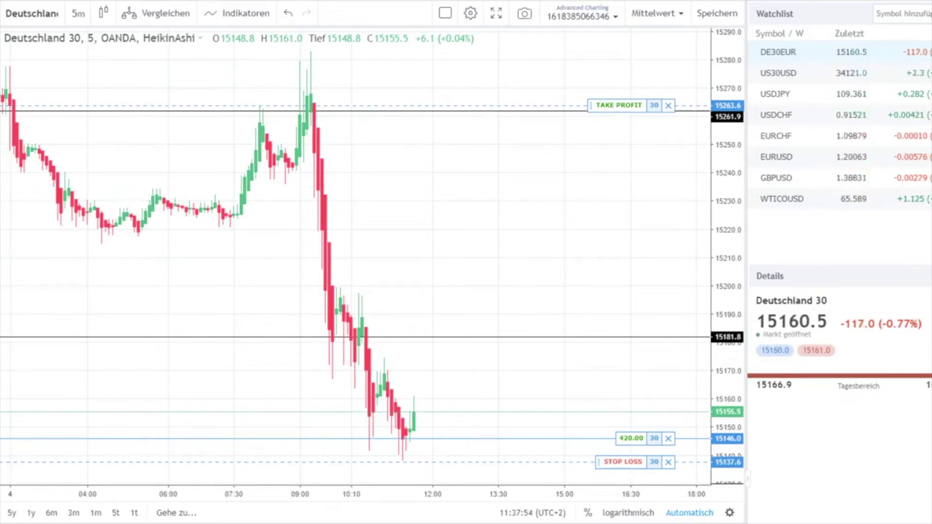
pyautogui.hotkey('ctrl', 's')
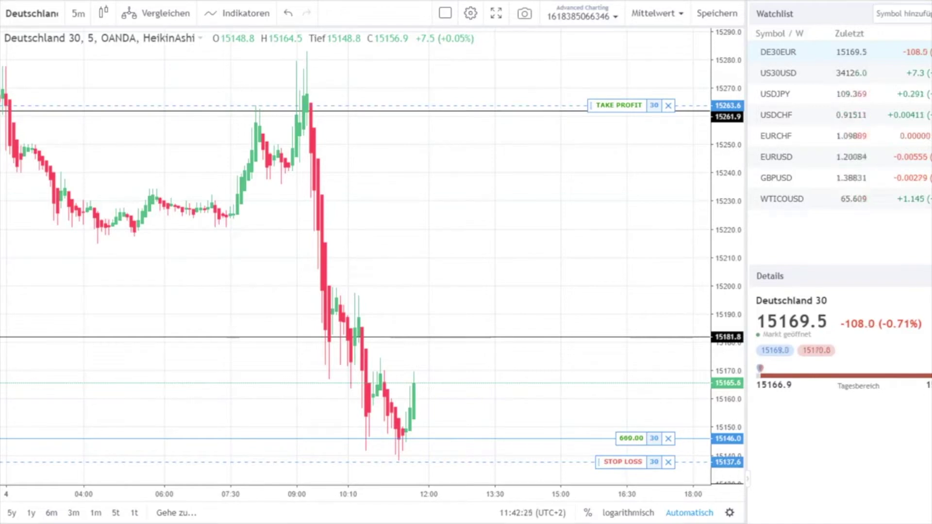
pyautogui.hotkey('ctrl', 's')
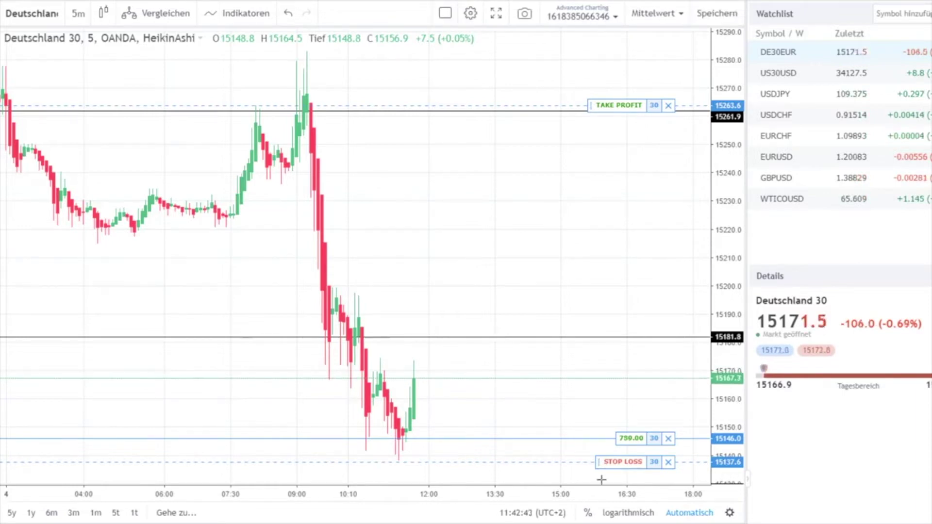
pyautogui.moveTo(623, 464)
pyautogui.mouseDown()
pyautogui.moveTo(593, 436)
pyautogui.moveTo(593, 428)
pyautogui.moveTo(610, 464)
pyautogui.moveTo(600, 427)
pyautogui.mouseUp()
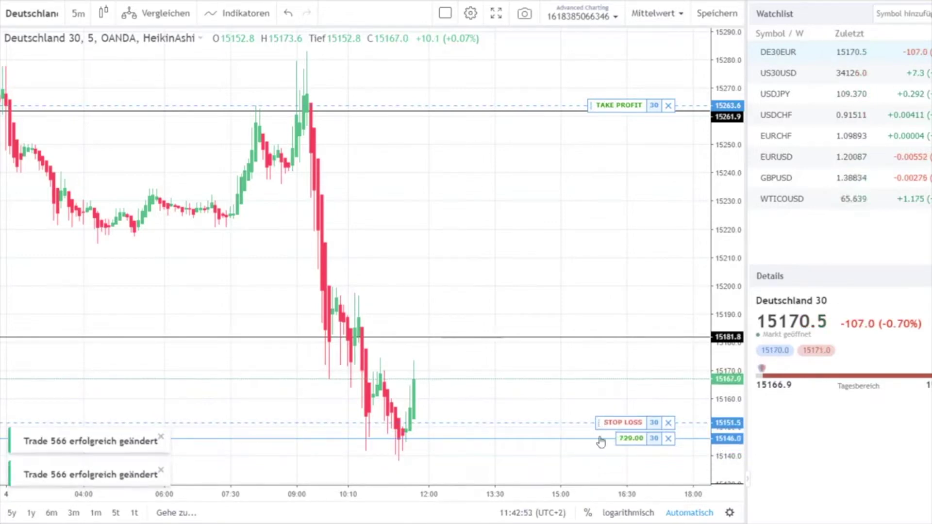
# - Dismiss the trade-changed confirmations and save the layout with the stop loss at 15151.5
pyautogui.click(161, 439)
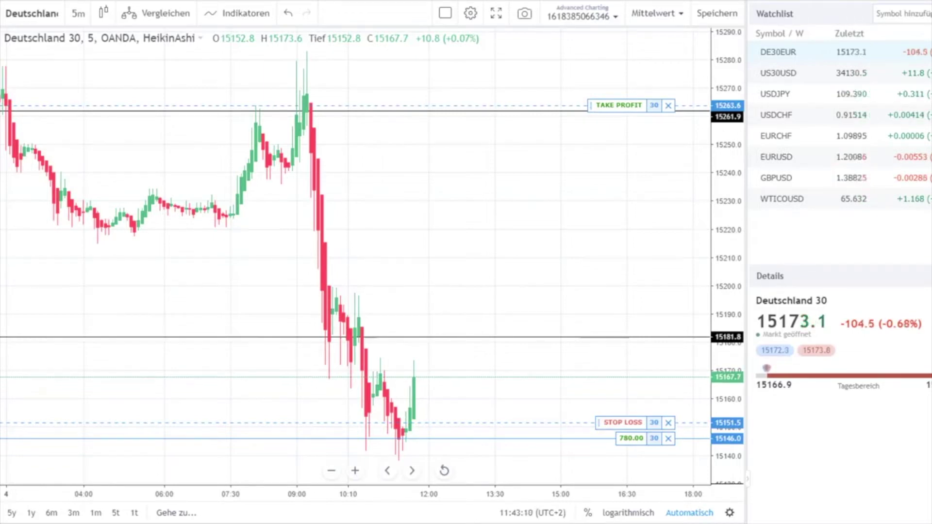
pyautogui.hotkey('ctrl', 's')
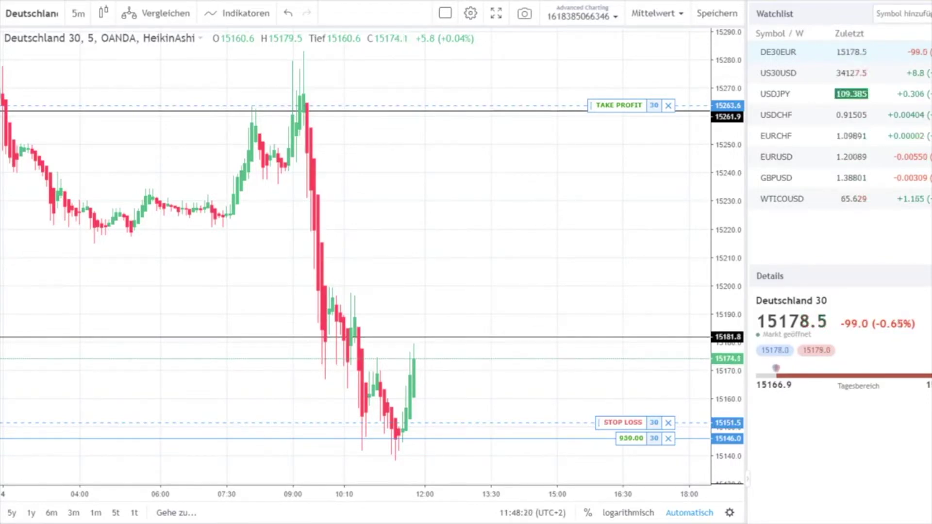
# - Trail the stop loss up from 15151.5 to 15156.4
pyautogui.moveTo(625, 422); pyautogui.dragTo(624, 412)
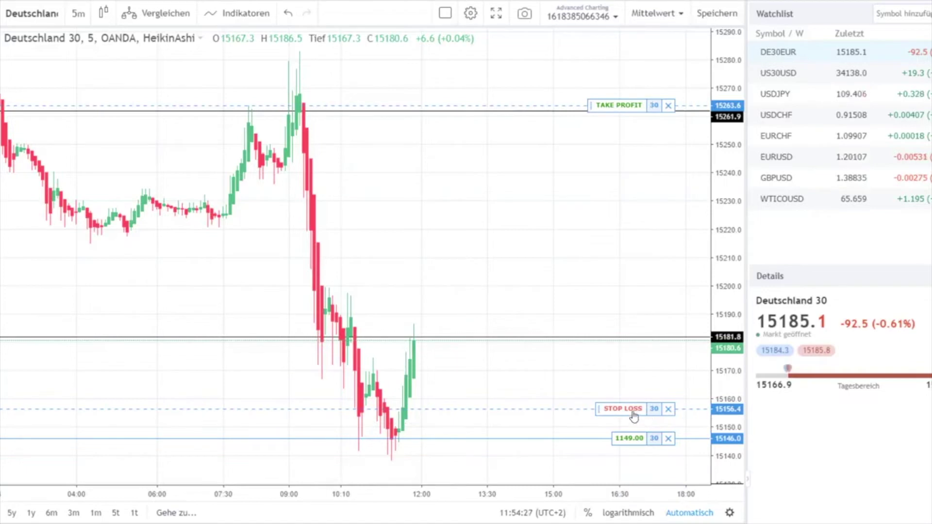
# - Trail the stop loss up to 15163.8 and close the 'Trade erfolgreich geändert' toast
pyautogui.moveTo(622, 411); pyautogui.dragTo(615, 393)
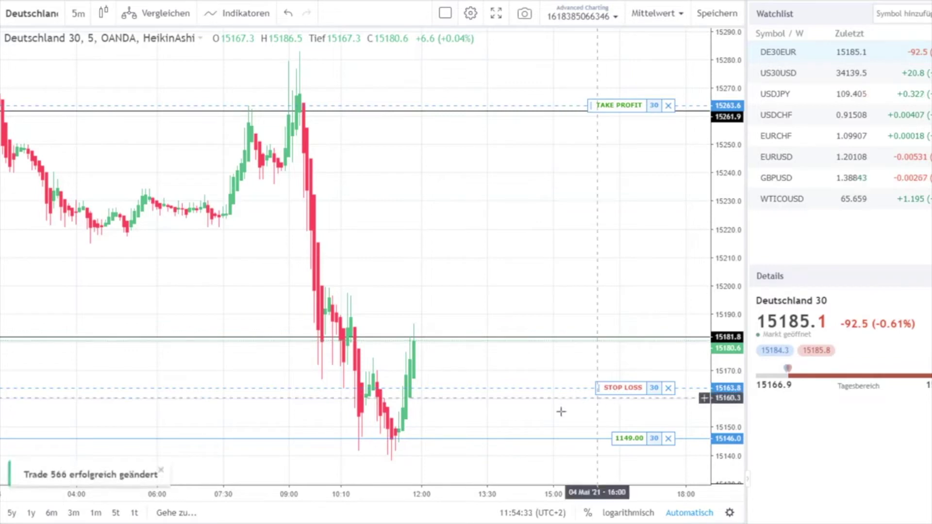
pyautogui.click(162, 470)
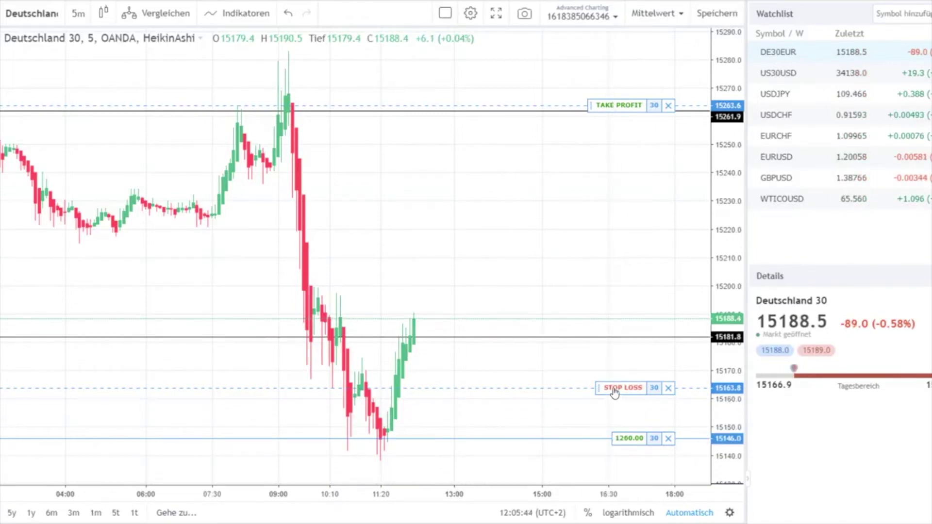
# - Trail the stop loss up to about 15172, fine-tuning its level
pyautogui.moveTo(614, 392); pyautogui.dragTo(601, 367)
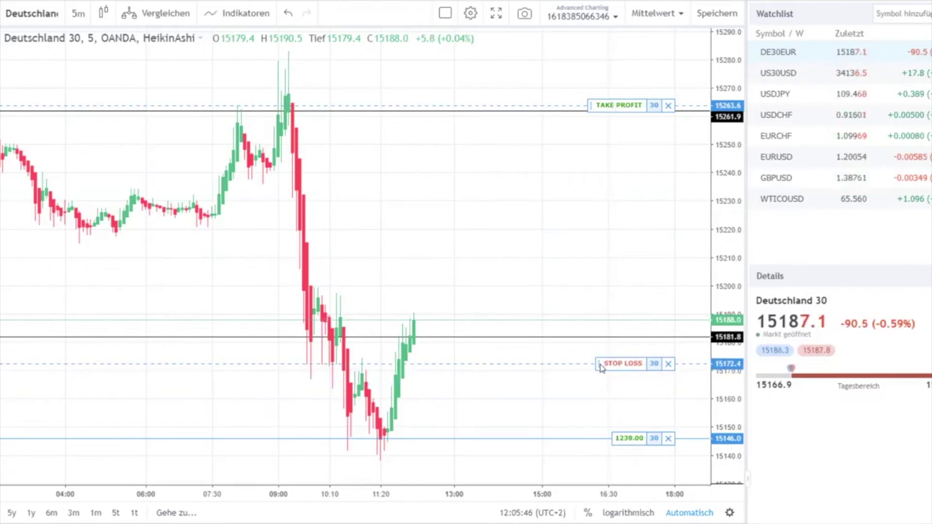
pyautogui.moveTo(602, 368); pyautogui.dragTo(602, 370)
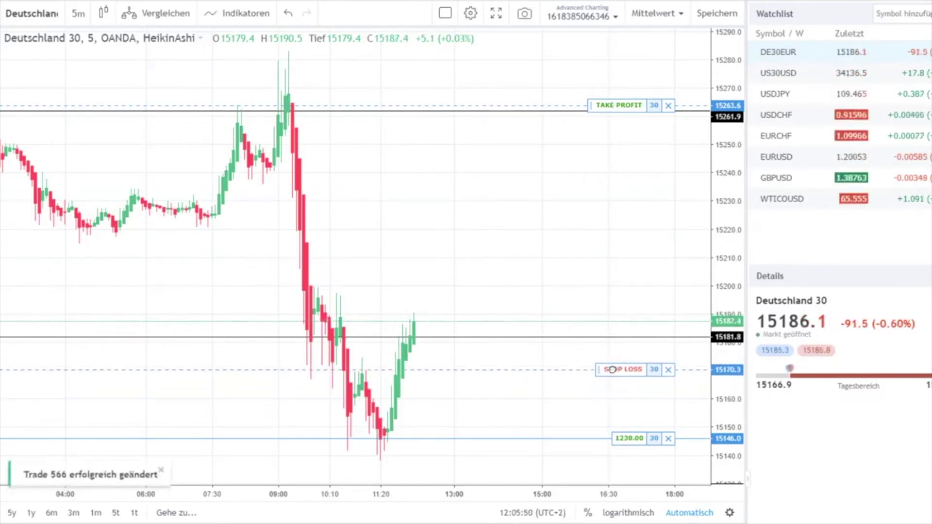
pyautogui.moveTo(612, 370); pyautogui.dragTo(610, 363)
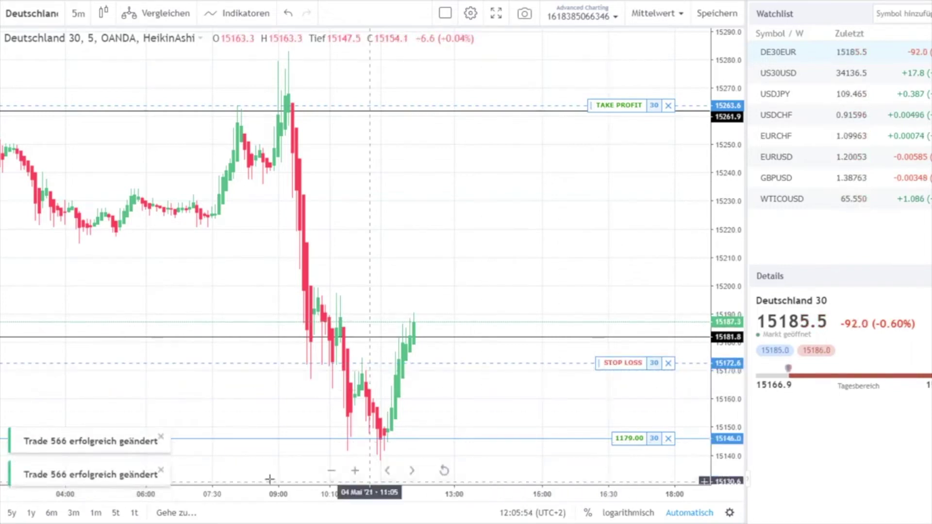
# - Dismiss both 'Trade 566 erfolgreich geändert' notifications and save the chart layout
pyautogui.click(161, 437)
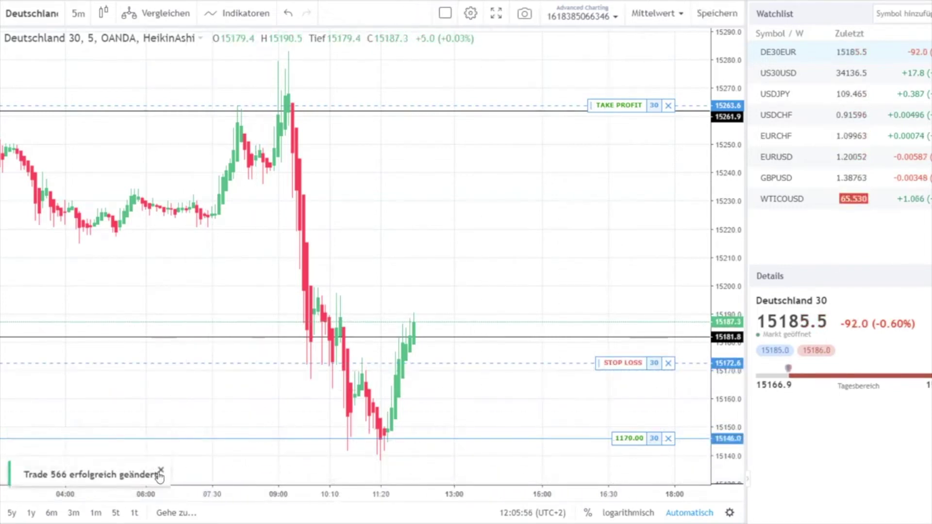
pyautogui.click(160, 471)
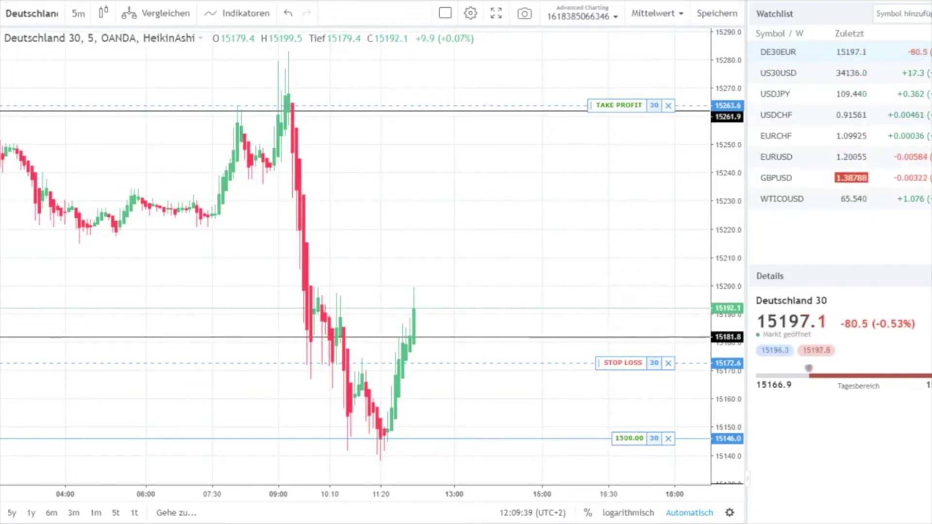
pyautogui.hotkey('ctrl', 's')
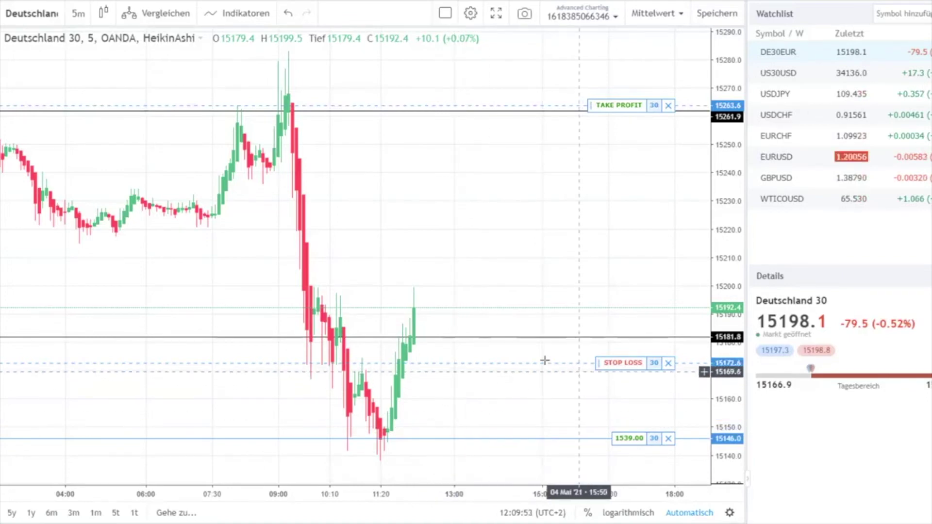
# - Raise the stop loss from 15172.6 to 15179.8 and dismiss the change notice
pyautogui.moveTo(618, 367); pyautogui.dragTo(611, 346)
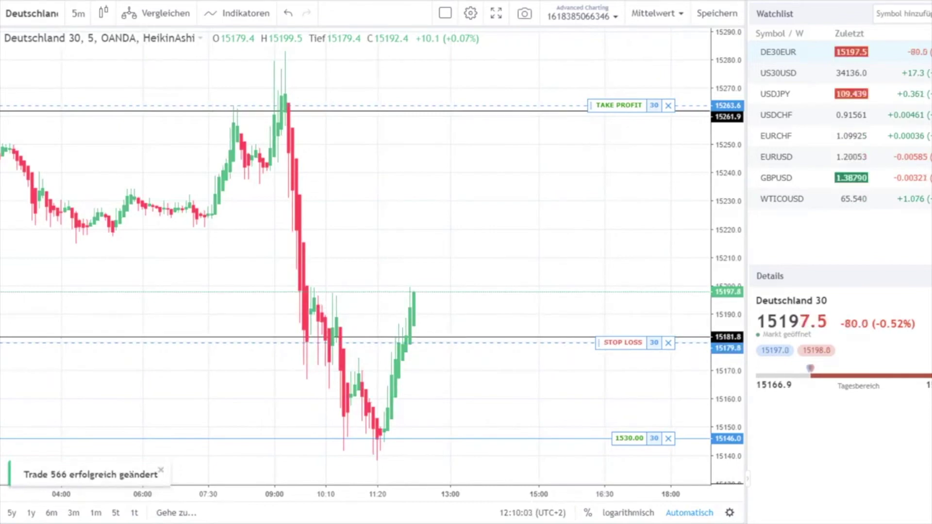
pyautogui.click(161, 471)
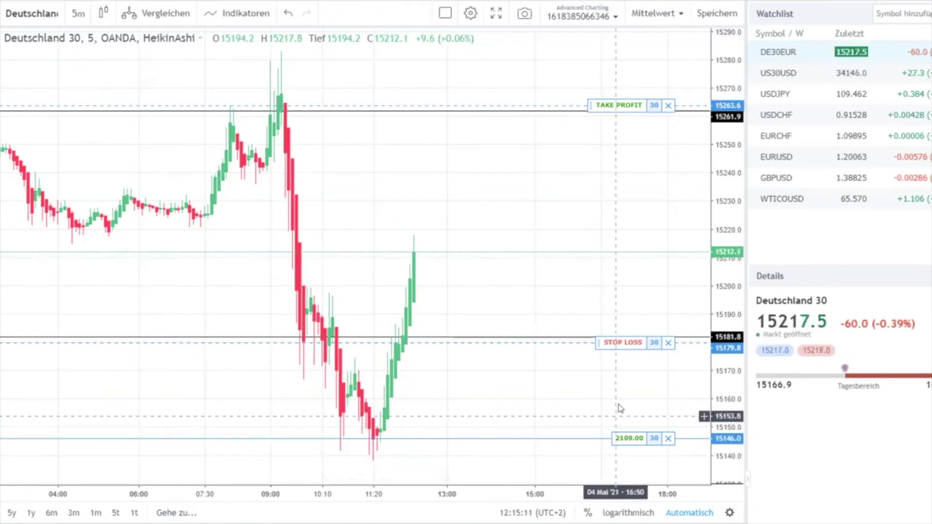
# - Trail the stop loss to about 15191, save the layout, then raise it toward 15203
pyautogui.moveTo(625, 345); pyautogui.dragTo(622, 311)
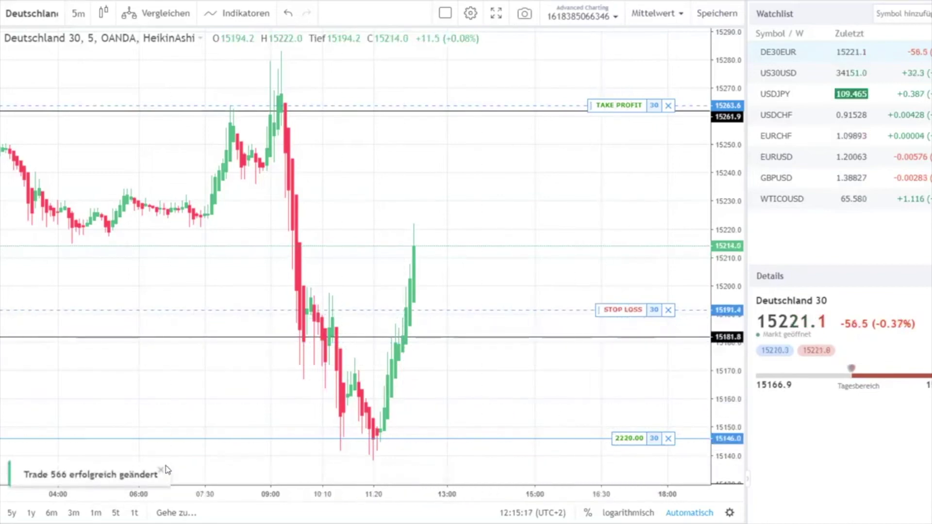
pyautogui.click(160, 470)
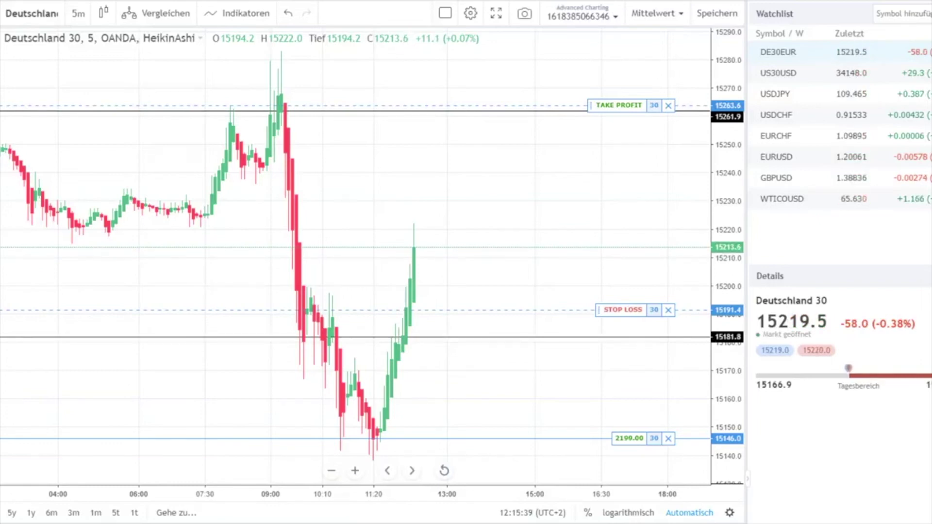
pyautogui.hotkey('ctrl', 's')
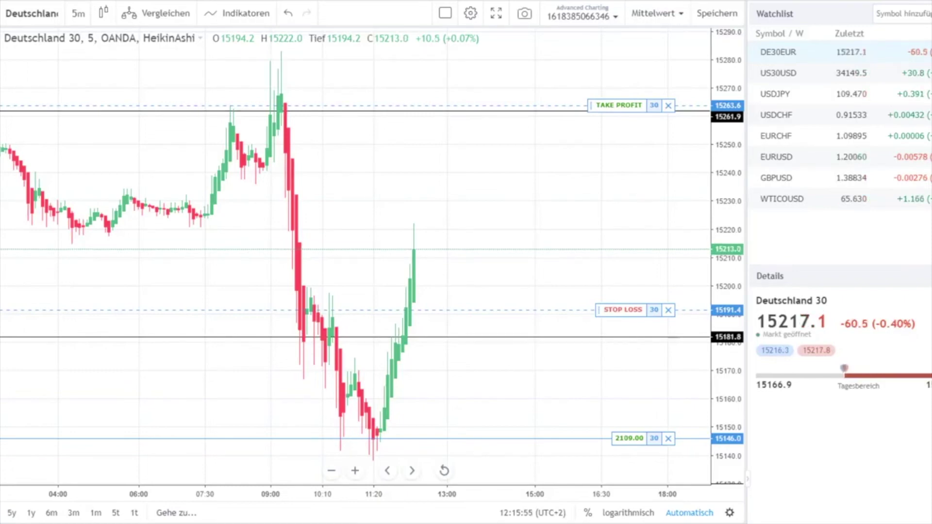
pyautogui.hotkey('ctrl', 's')
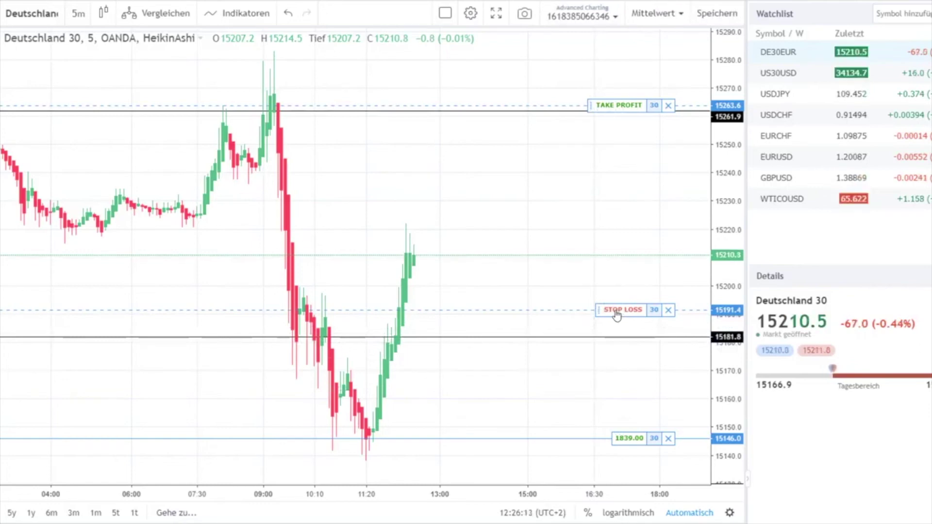
pyautogui.moveTo(616, 314); pyautogui.dragTo(613, 280)
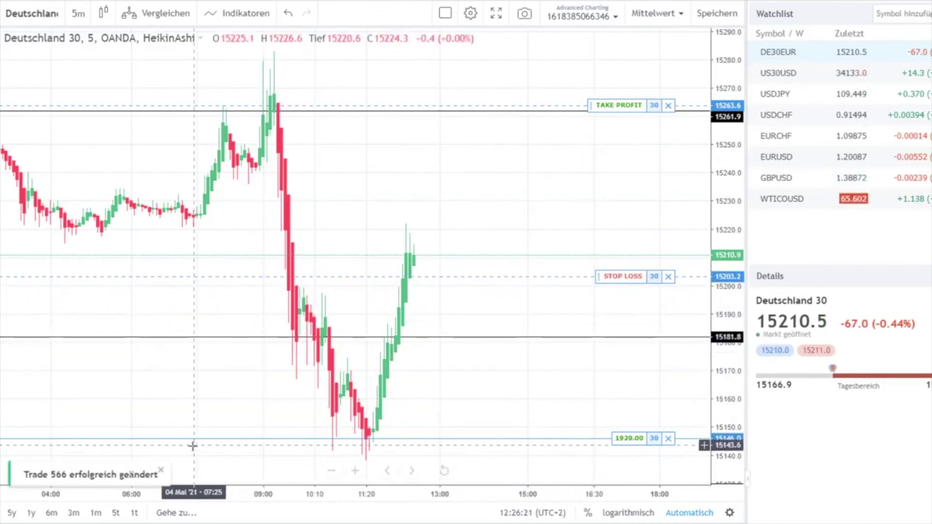
# - Close the 'Trade 566 erfolgreich geändert' toast, leaving the stop loss at 15203.2
pyautogui.click(160, 470)
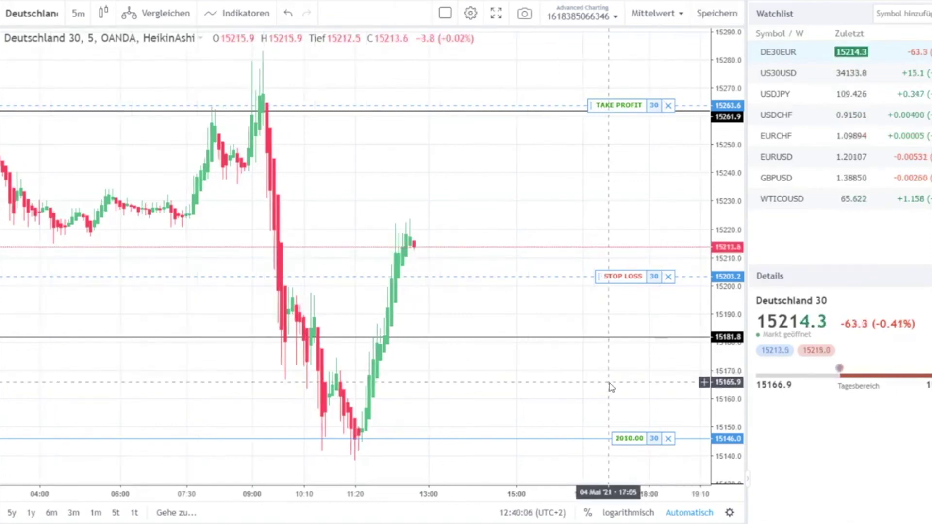
# - Close the long DE30/EUR position opened at 15146.0, confirming with 'Ja'
pyautogui.click(668, 440)
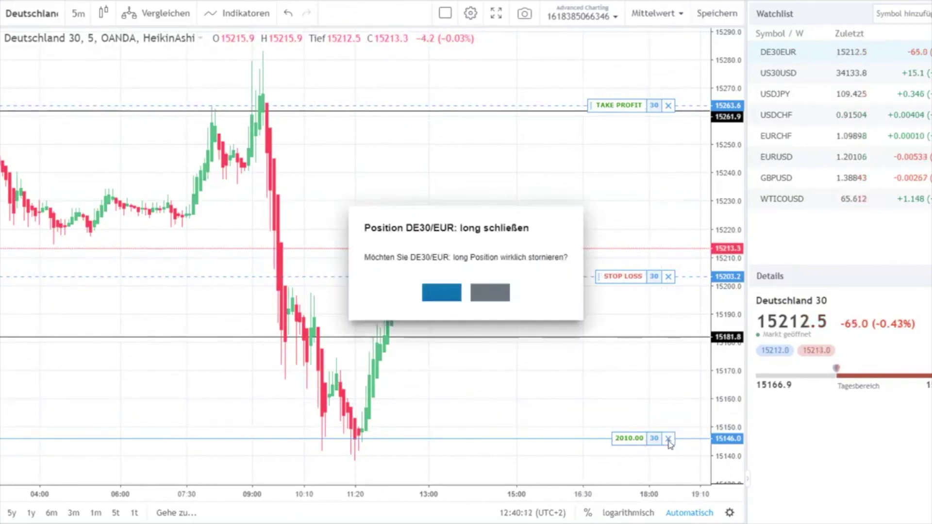
pyautogui.click(444, 294)
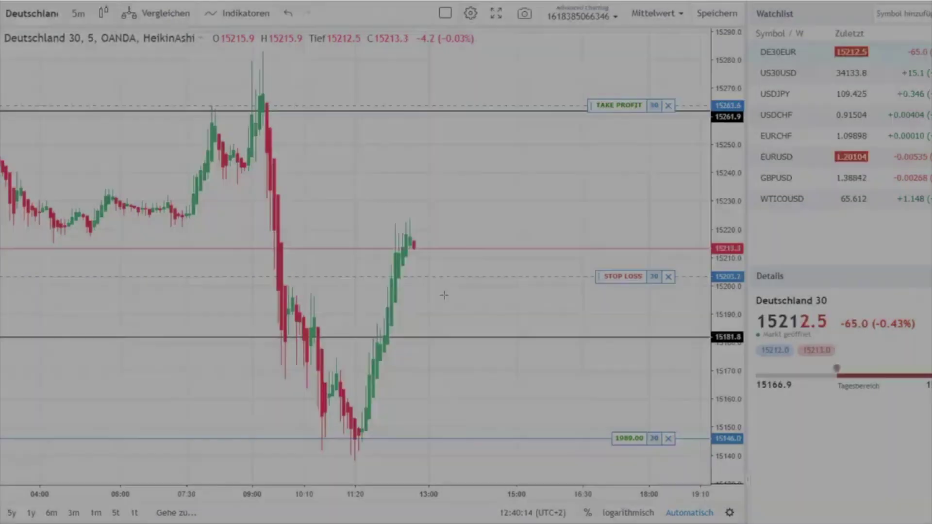